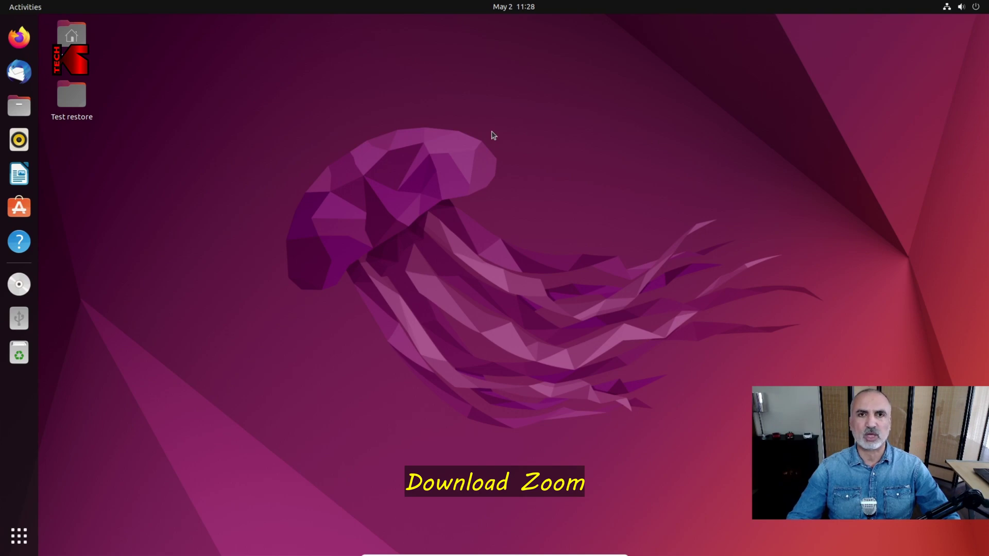
Open zoom.us/downloads in Firefox to reach Zoom's Download Center.
left_click(19, 36)
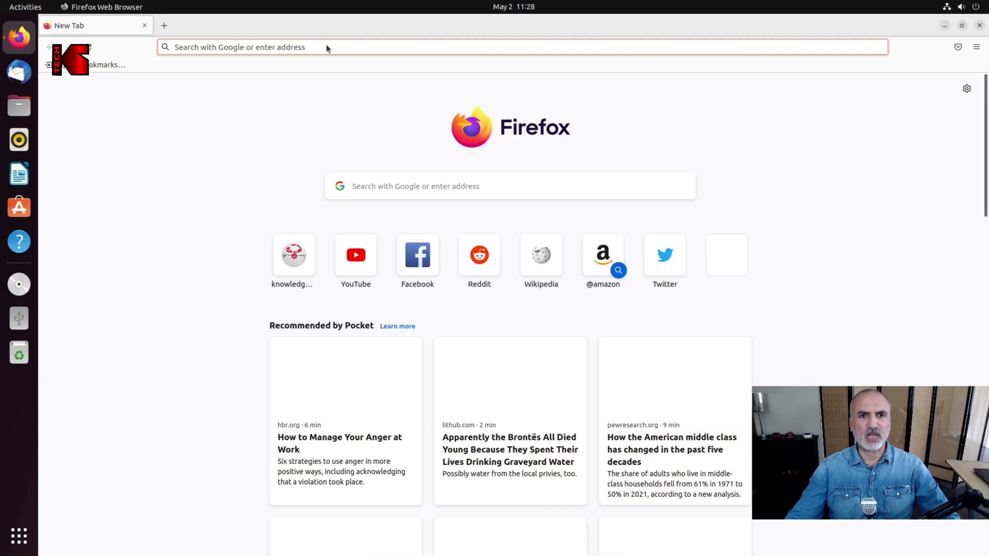
type("zoom.u")
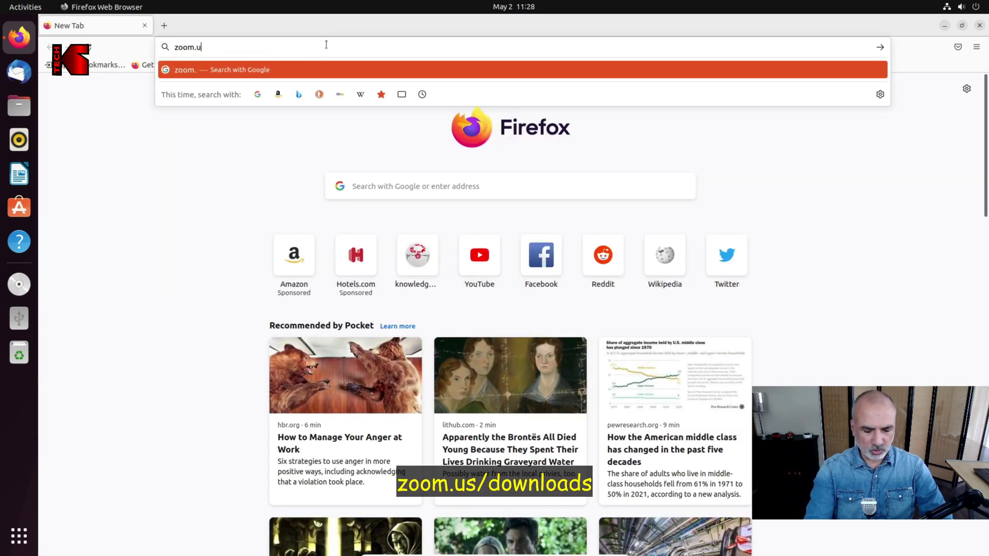
type("s/downl")
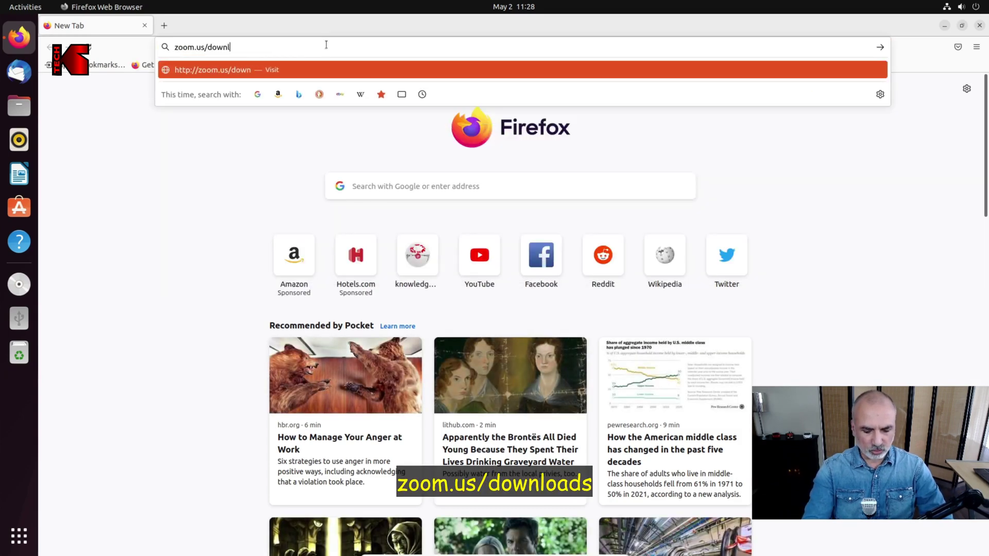
type("oads")
key("Return")
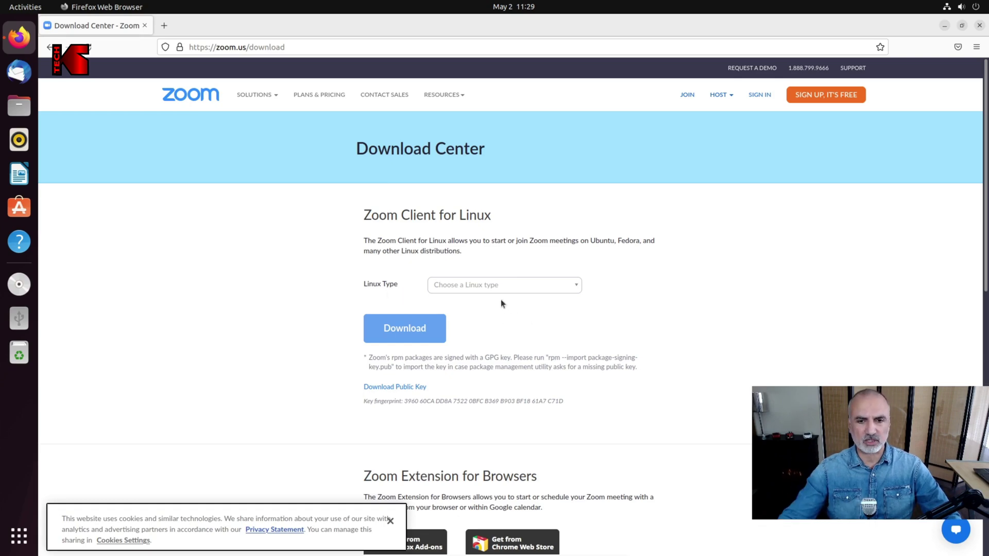
Choose Linux type Ubuntu, 64 bit architecture and version 12.04 for the Zoom client.
left_click(561, 289)
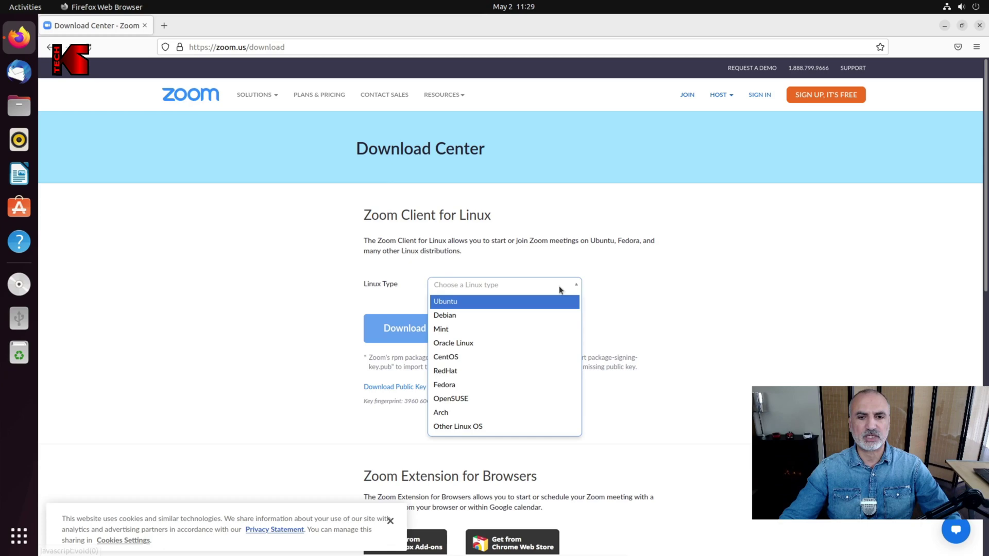
left_click(445, 303)
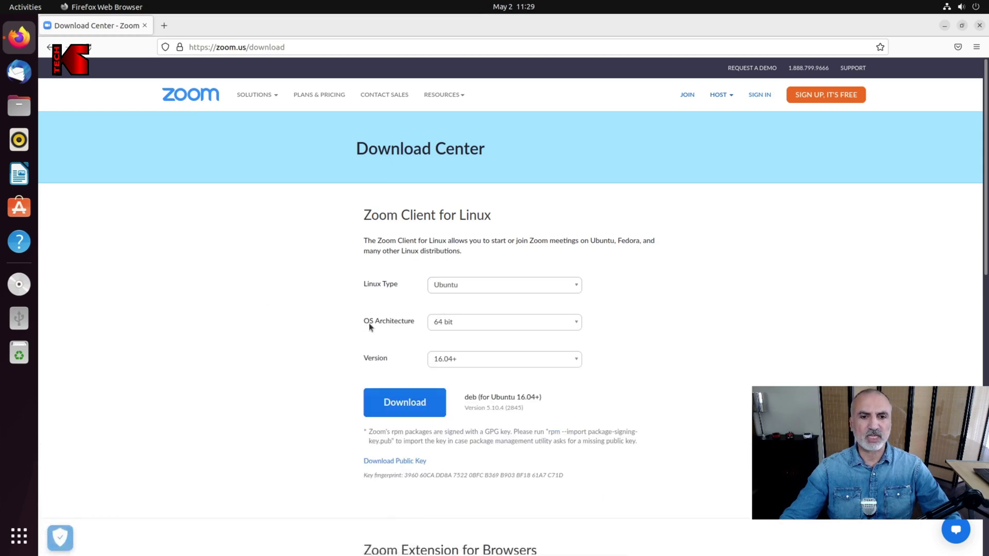
left_click(452, 324)
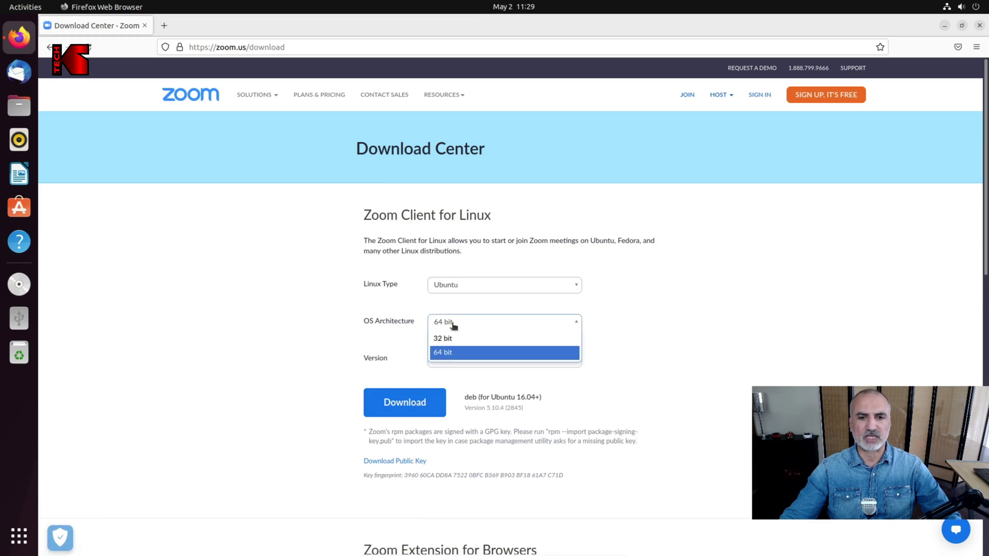
left_click(453, 324)
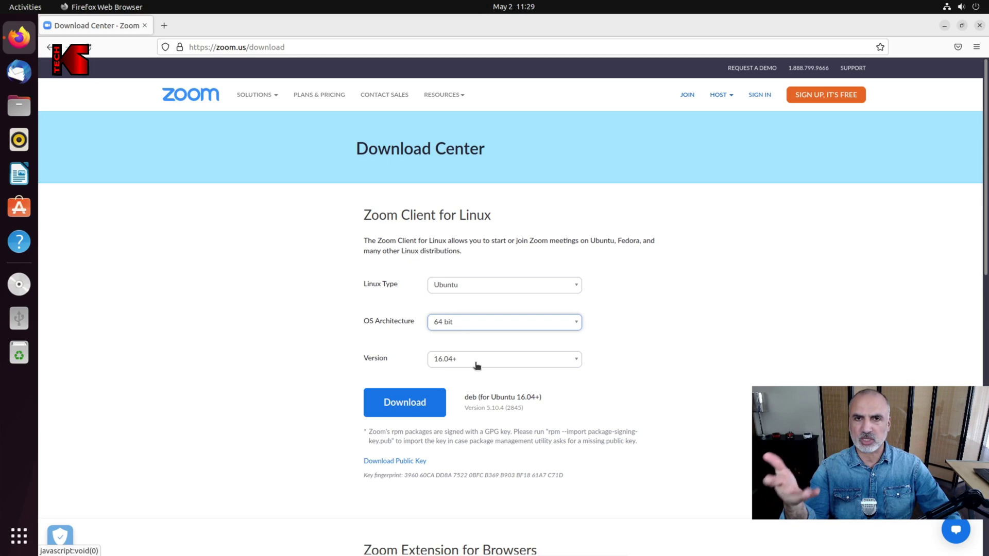
left_click(477, 365)
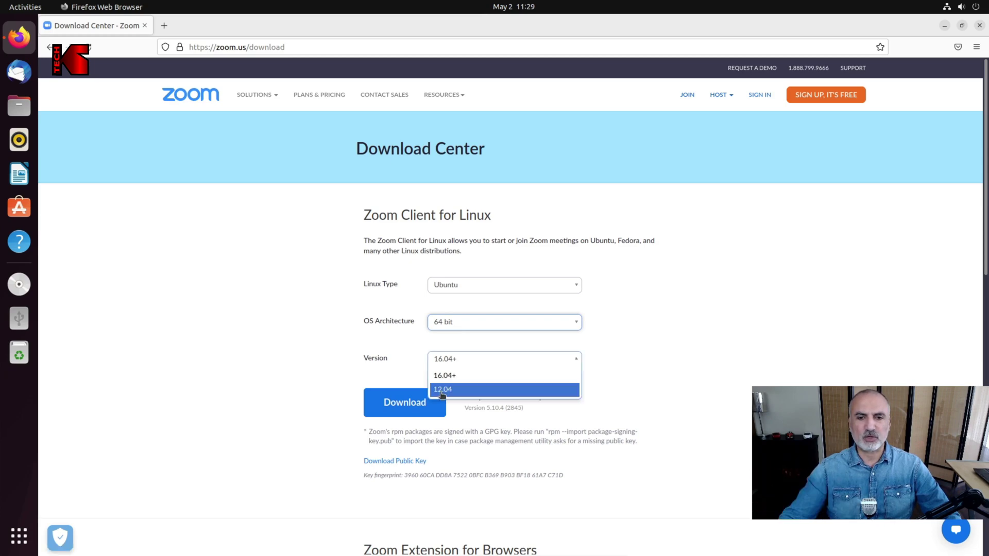
left_click(418, 376)
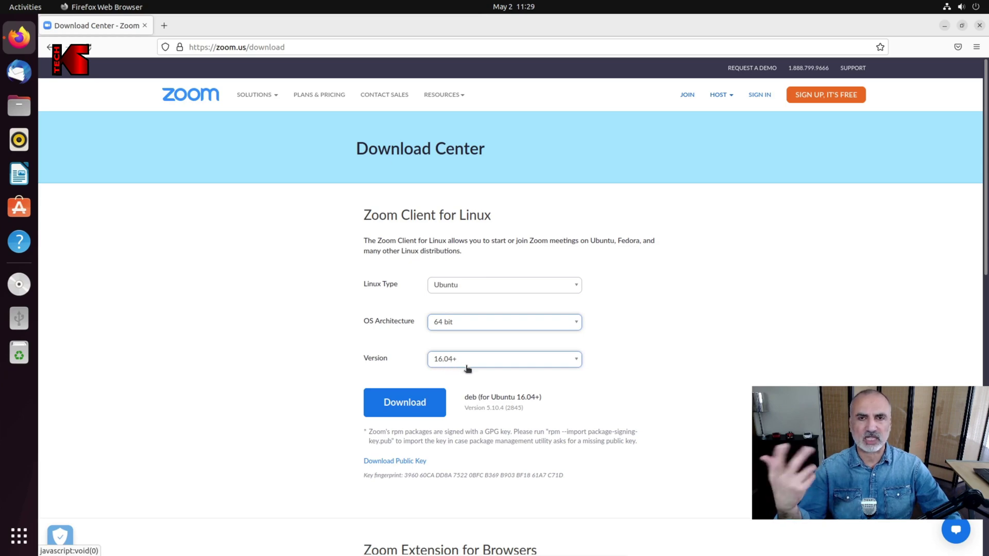
left_click(468, 365)
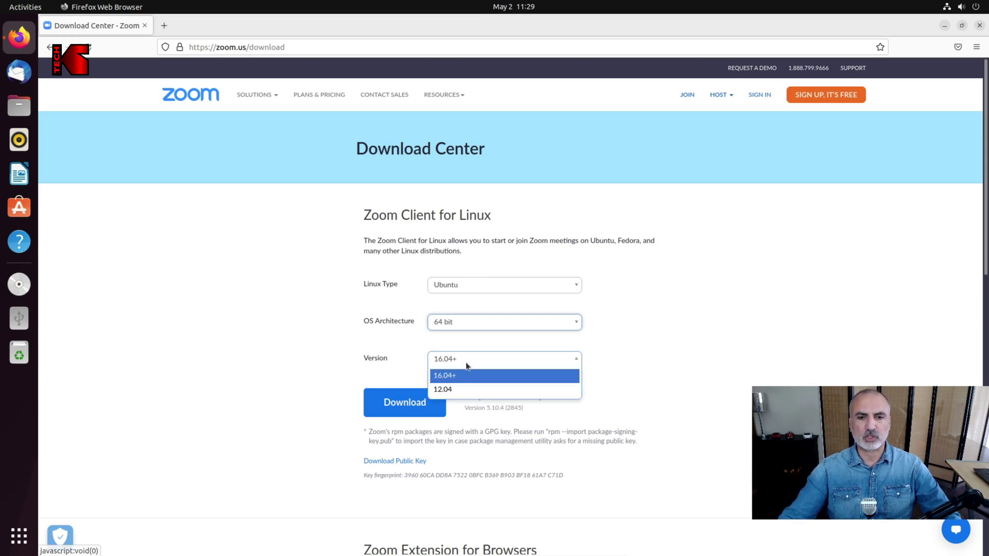
left_click(442, 390)
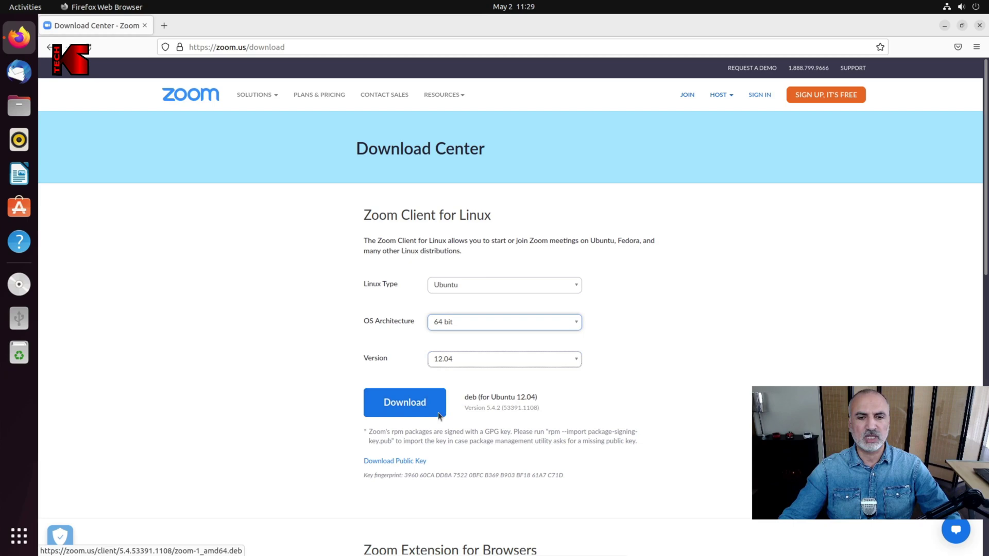
Download the Zoom deb package and show it in the Downloads folder, minimizing Firefox.
left_click(408, 406)
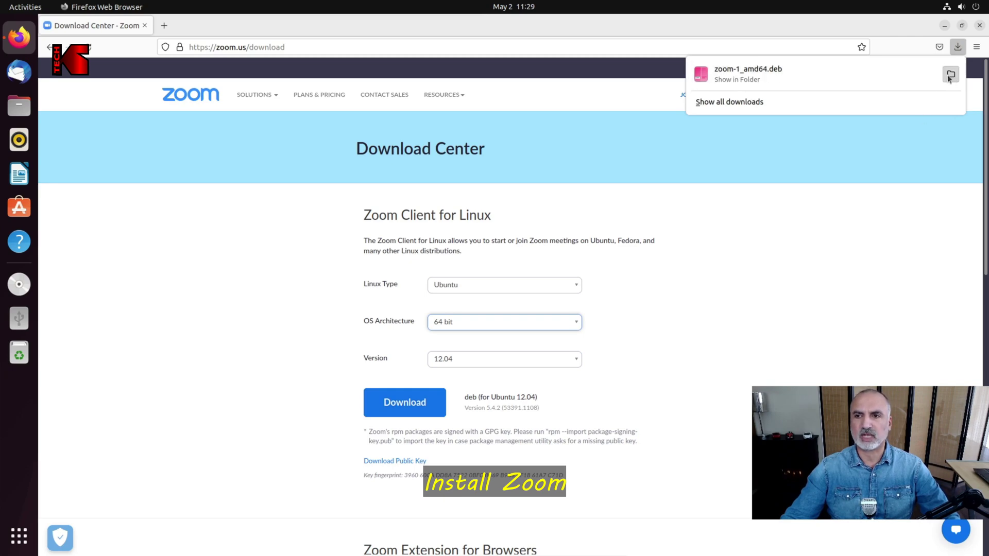
left_click(950, 74)
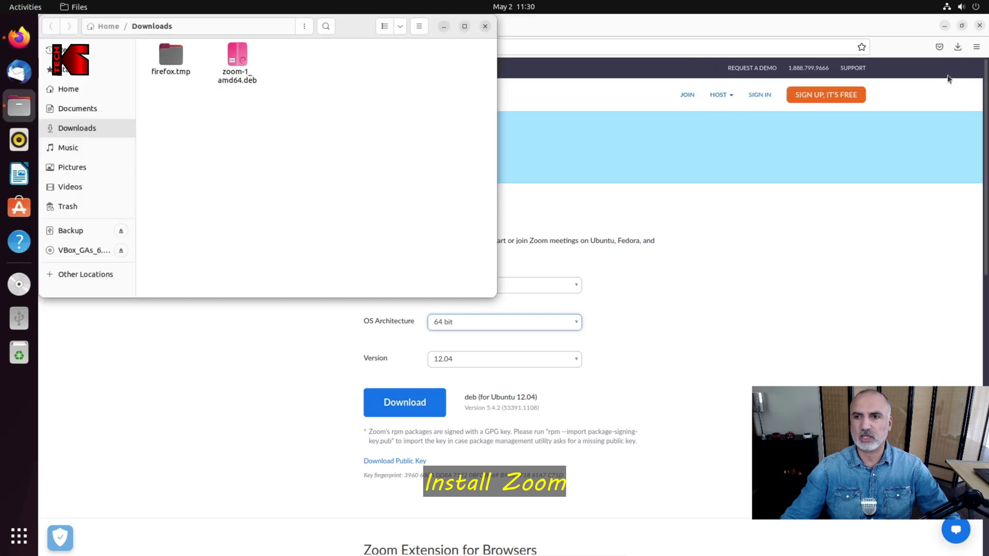
left_click(944, 26)
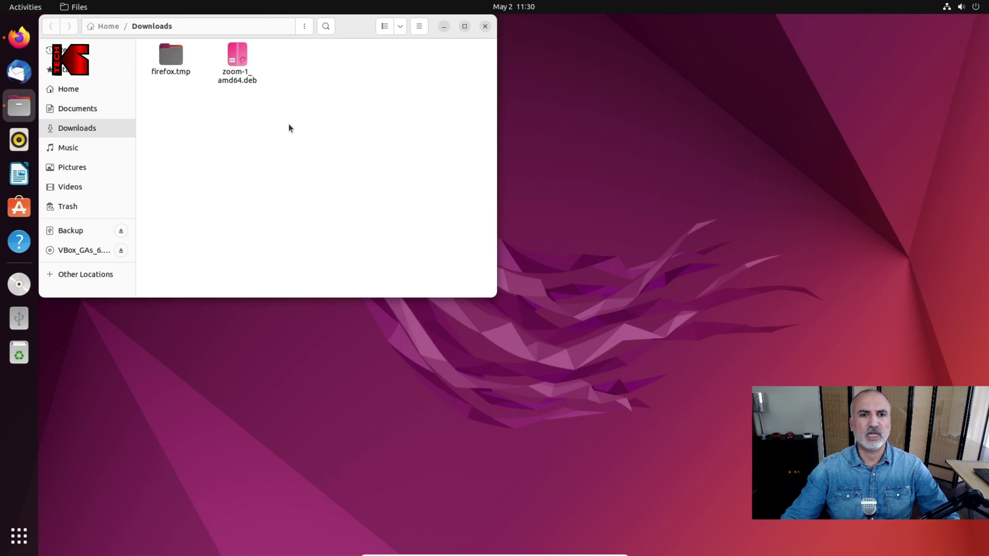
right_click(296, 136)
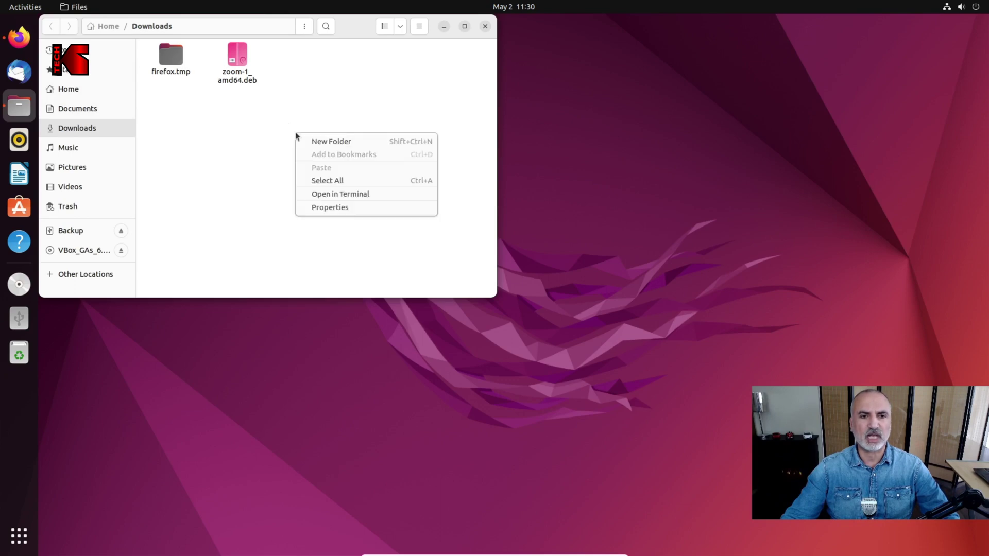
Open a terminal in the Downloads folder and enlarge its text.
left_click(333, 197)
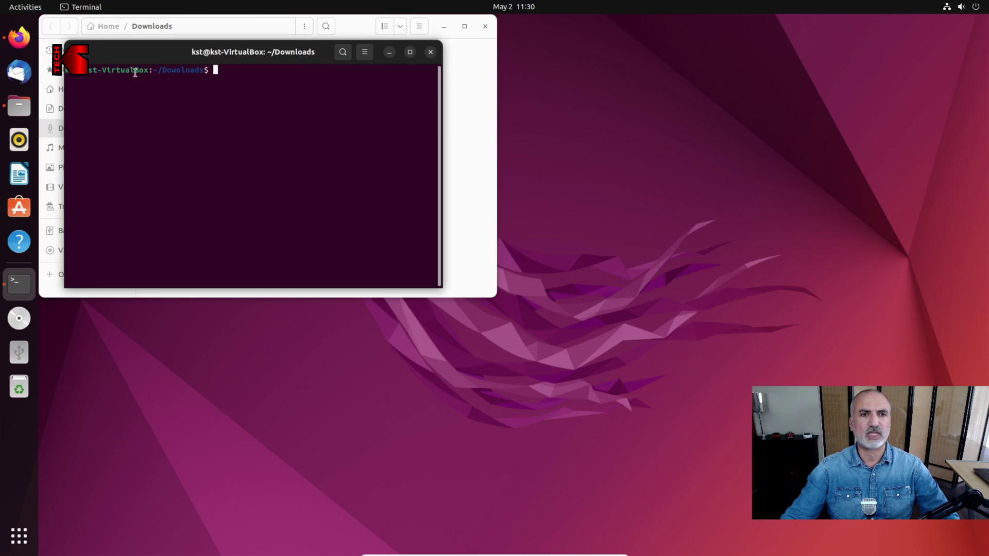
left_click(365, 56)
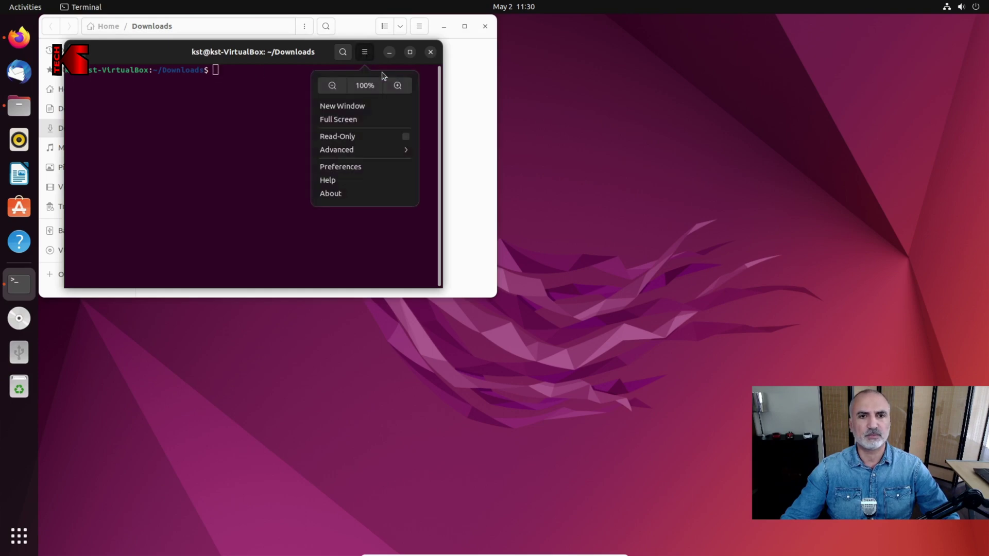
left_click(398, 83)
left_click(406, 51)
left_click(440, 84)
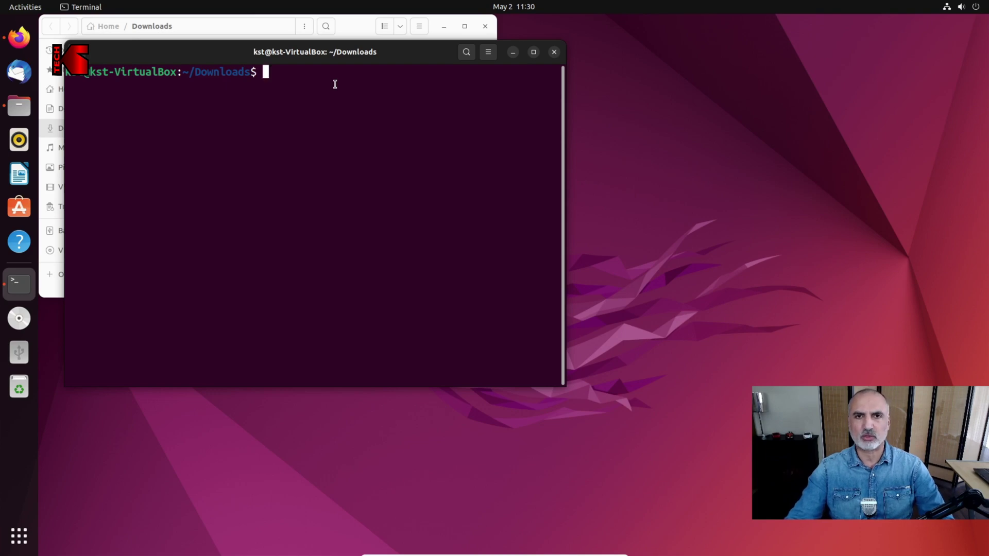
type("su")
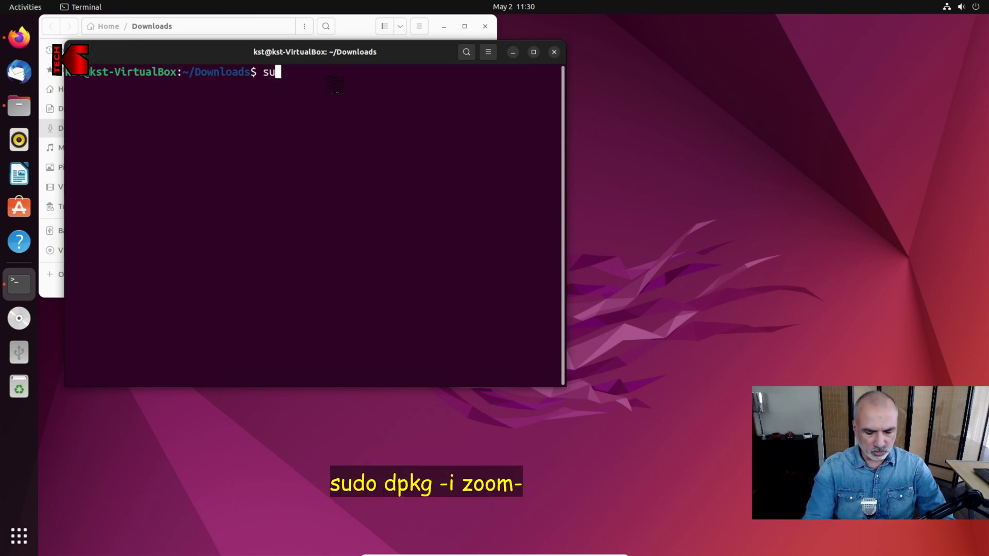
type("do dpkg -i")
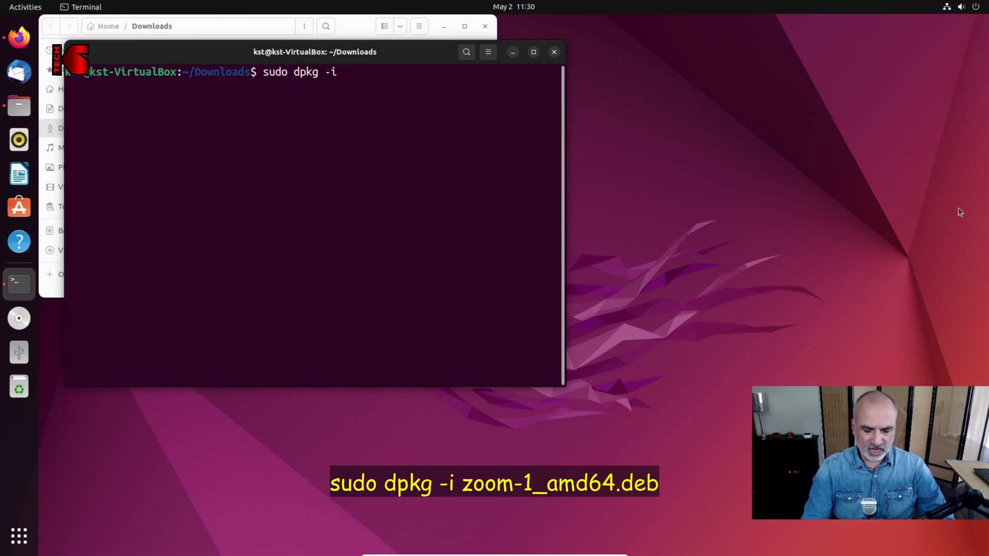
type(" om")
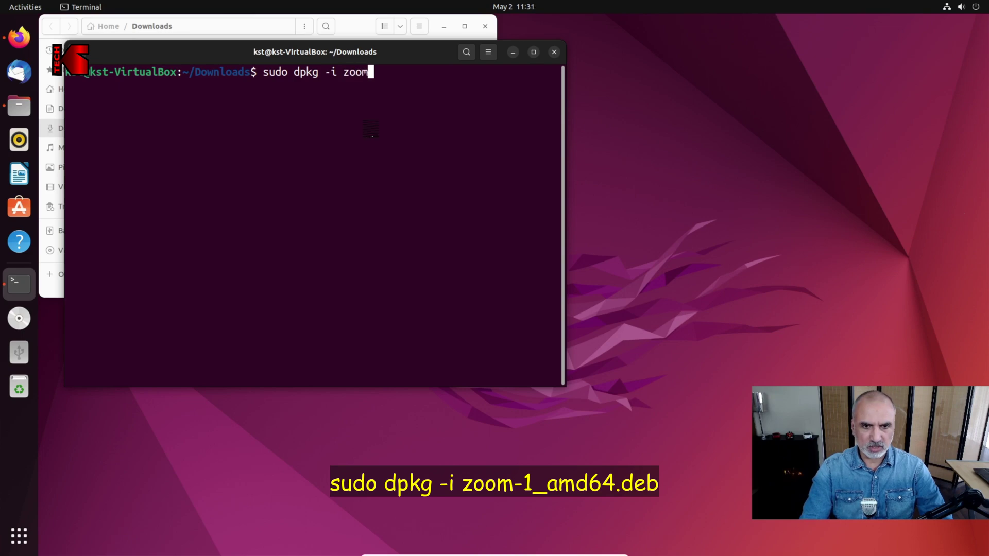
Install zoom-1_amd64.deb with sudo dpkg -i, entering the administrator password.
key("Tab")
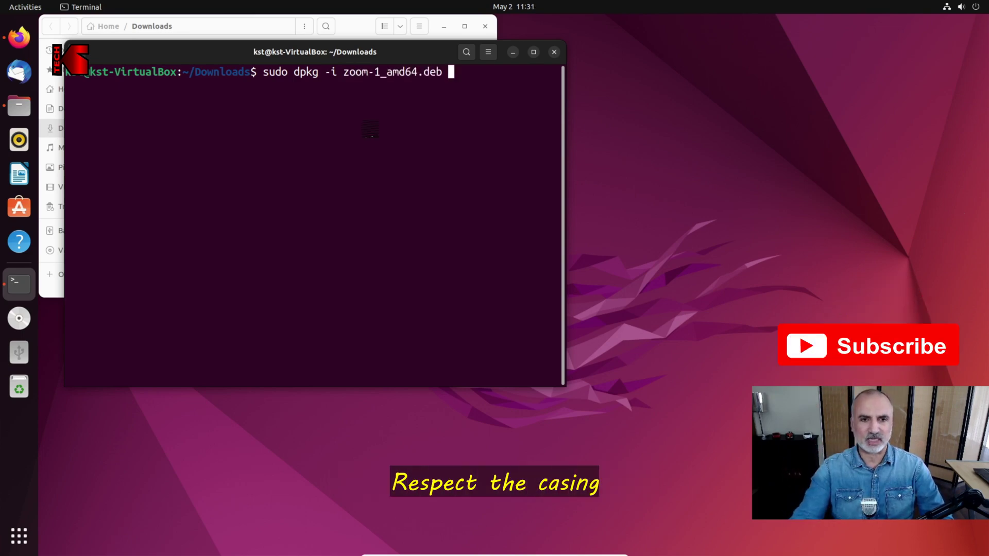
key("Return")
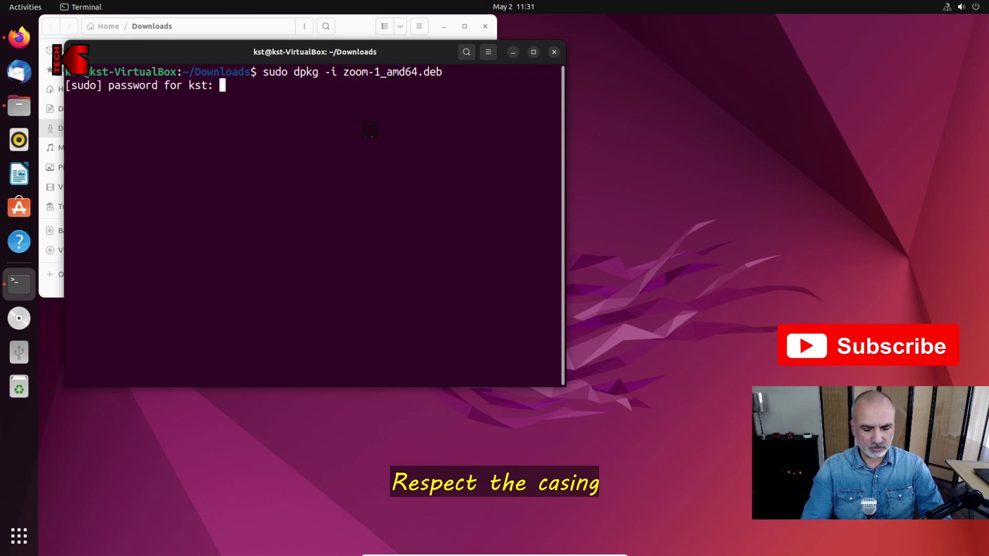
key("Return")
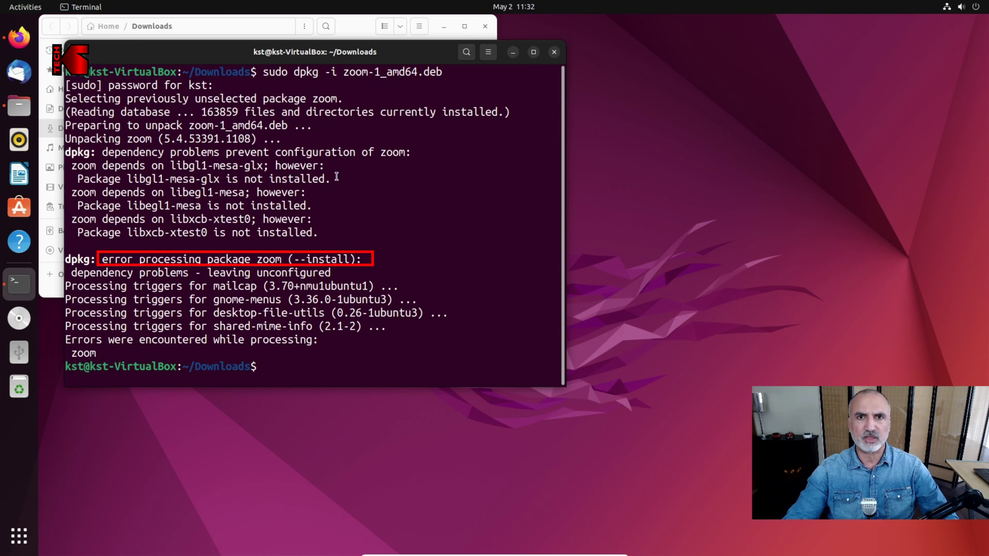
type("sudo apt -f inst")
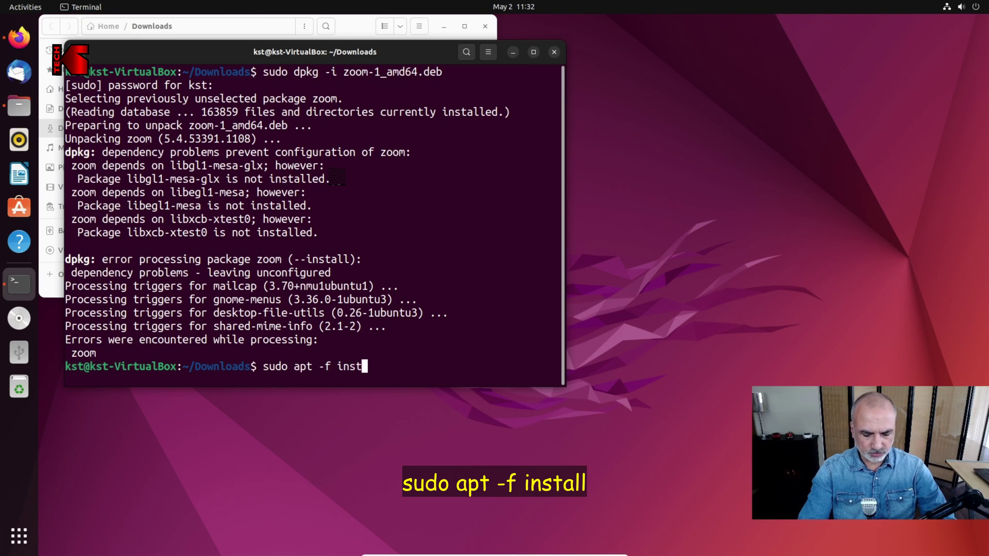
type("all")
Run sudo apt -f install and confirm with y to add the missing libraries.
key("Return")
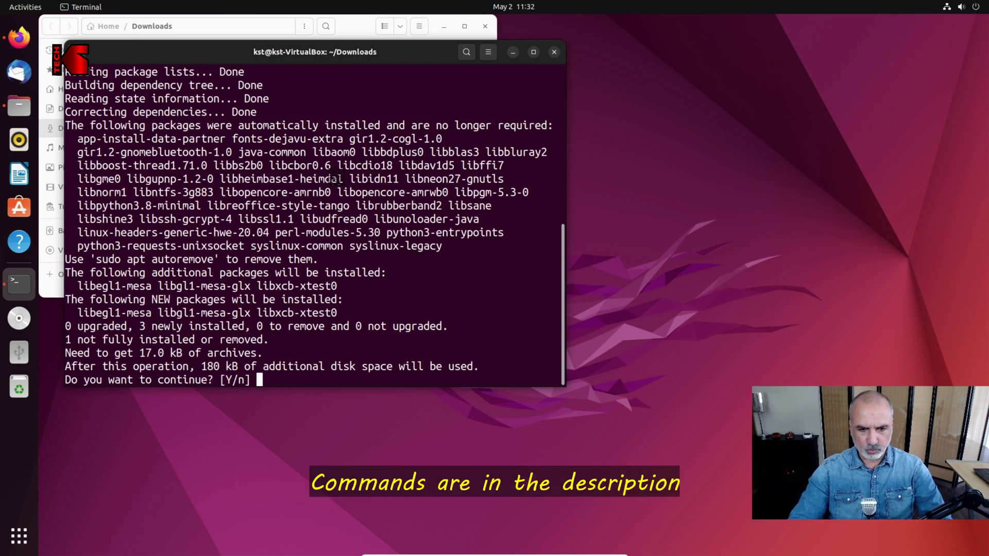
type("y")
key("Return")
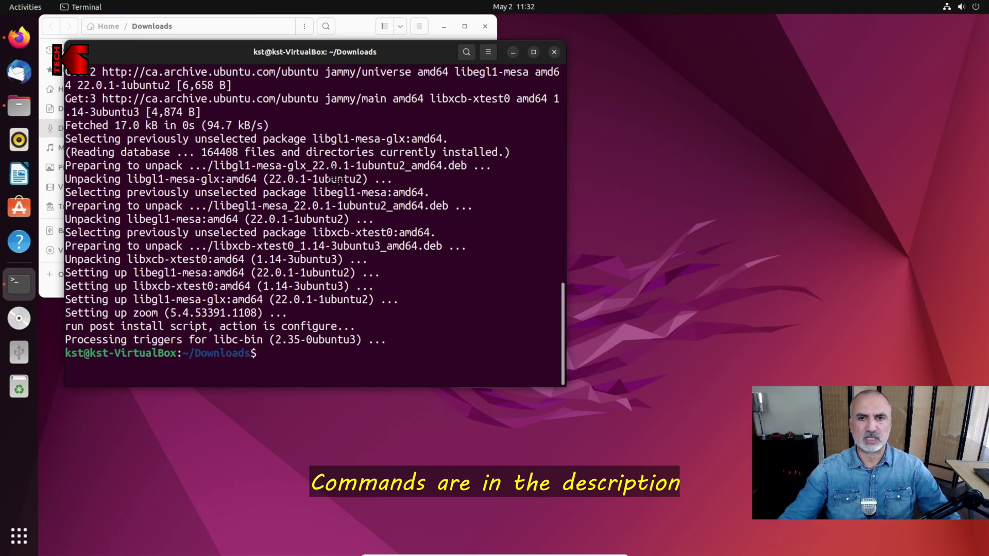
Close the terminal and Files windows, launch Zoom from Show Applications, and sign in.
left_click(554, 52)
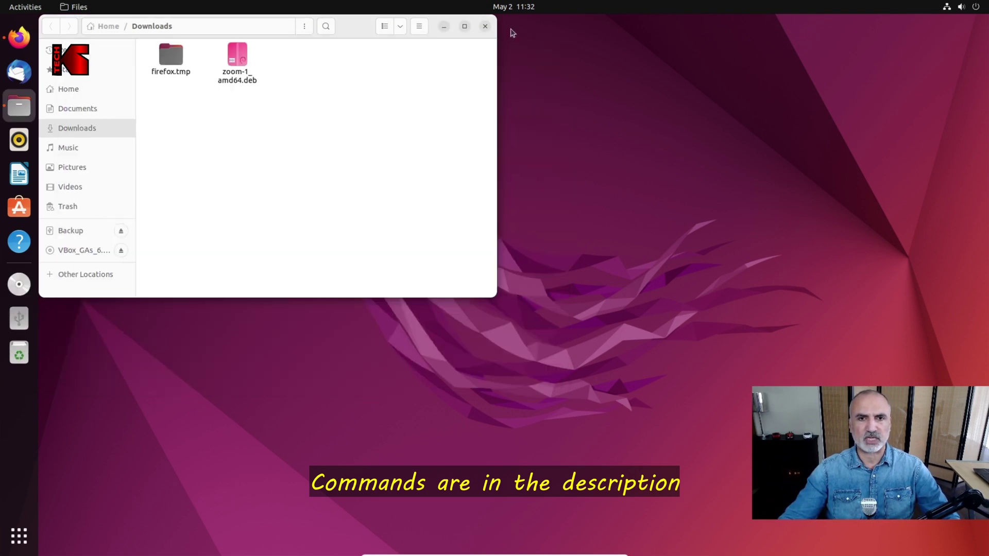
left_click(484, 25)
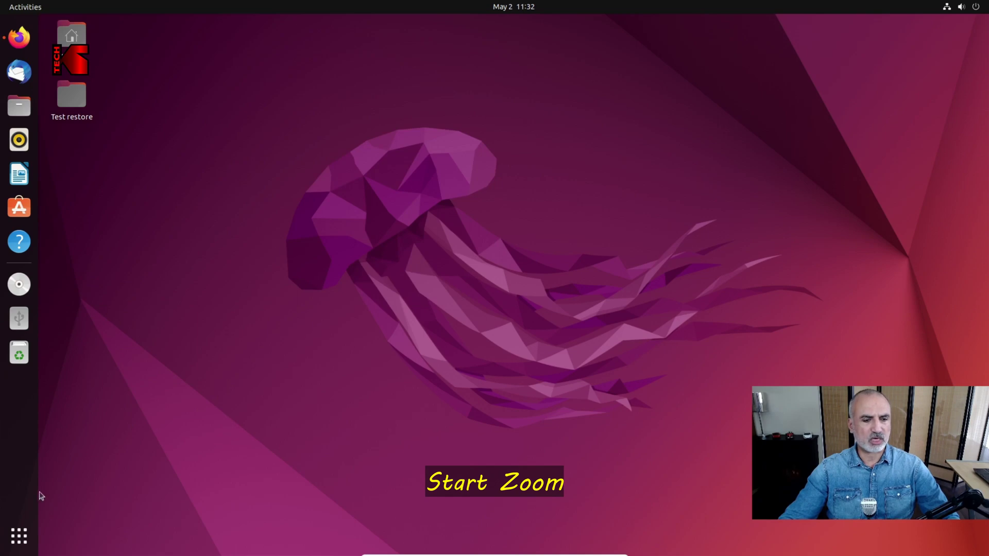
left_click(19, 539)
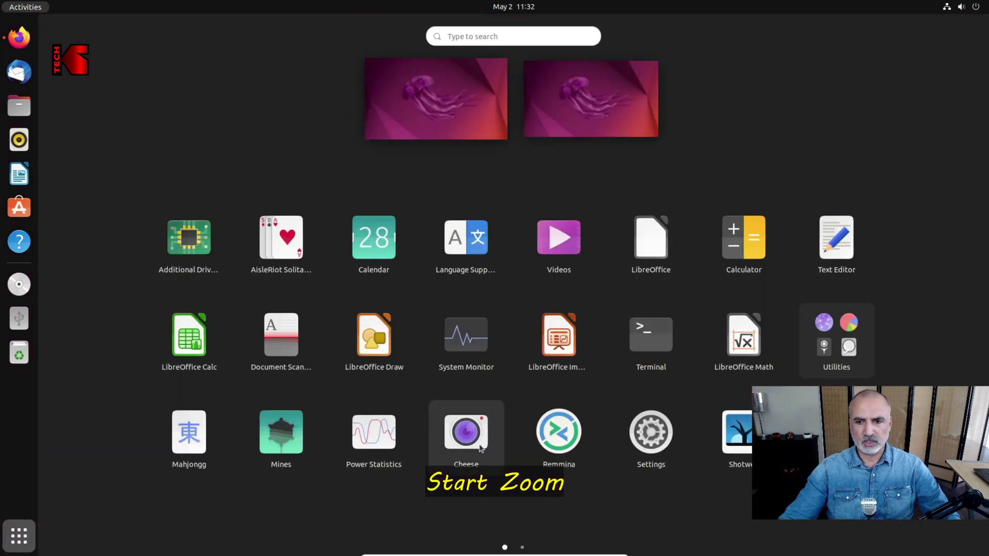
scroll(578, 383, "down", 1)
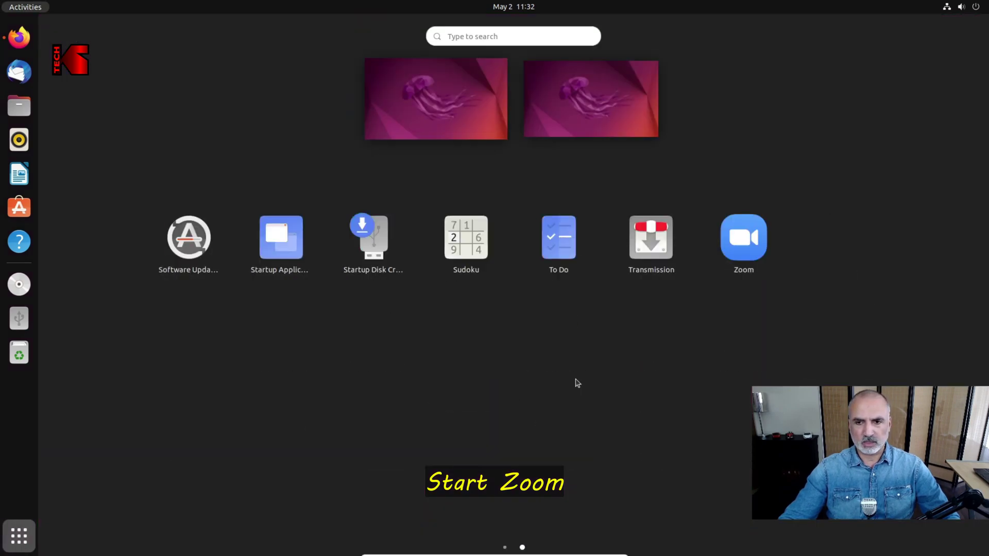
left_click(745, 244)
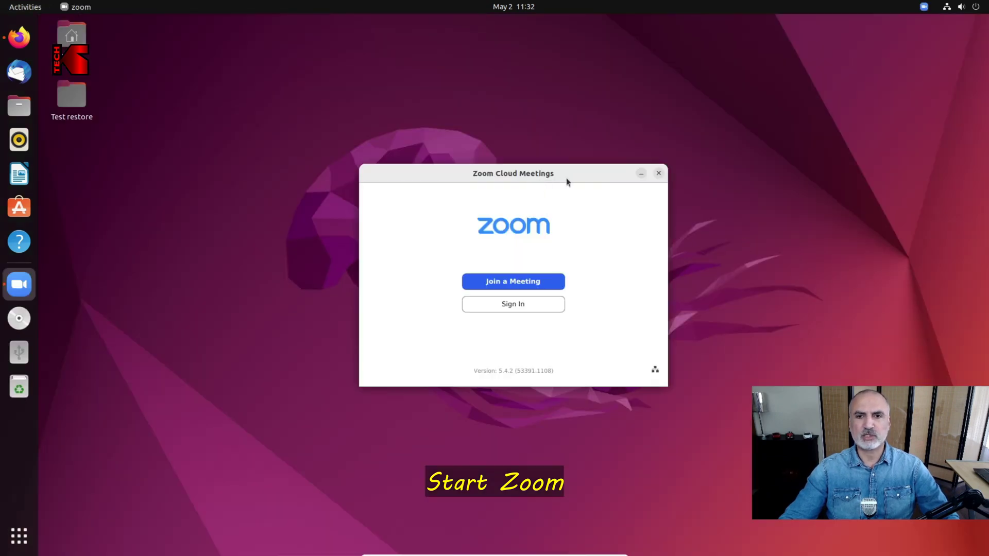
left_click(511, 307)
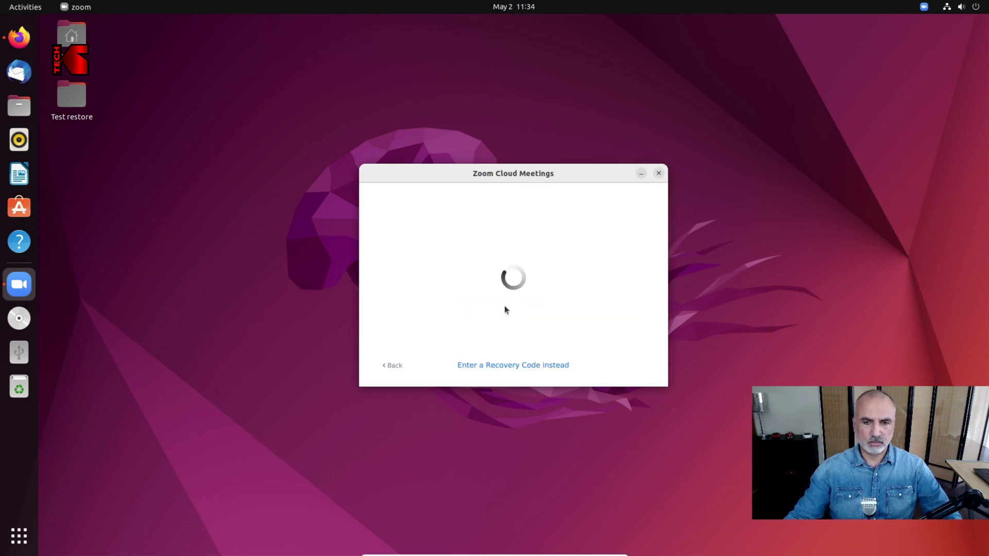
mouse_move(850, 66)
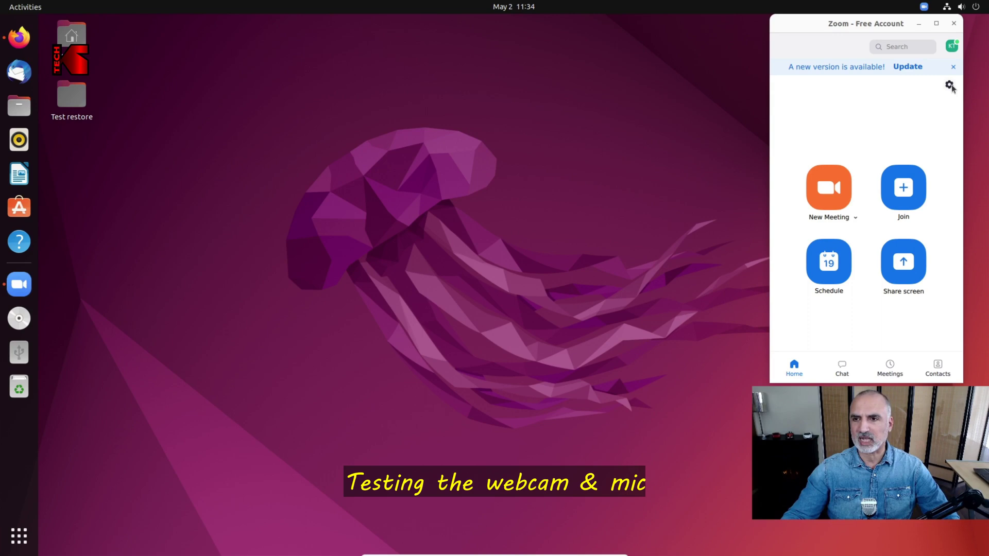
Open Zoom's Video settings to preview the C920 webcam and enable HD.
left_click(951, 86)
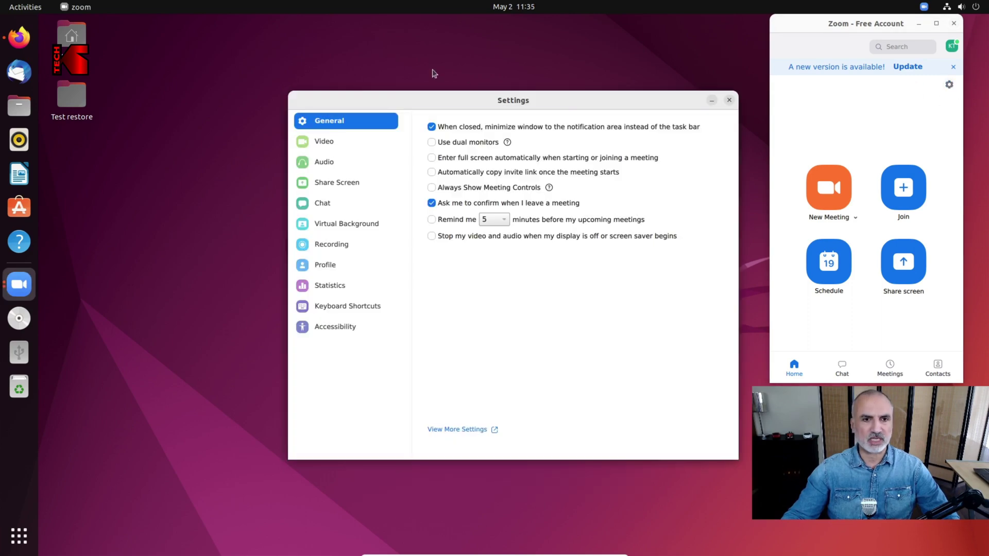
left_click(329, 141)
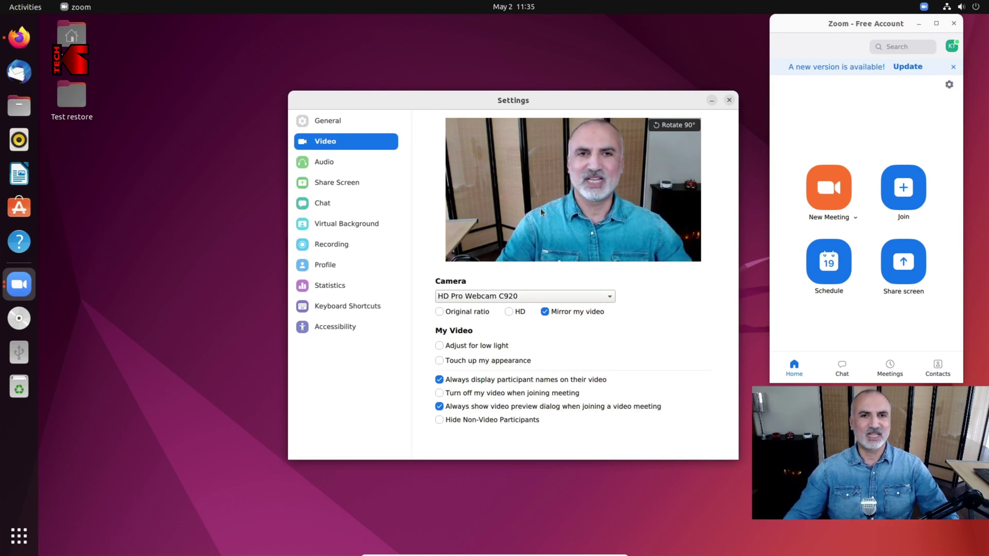
left_click(508, 313)
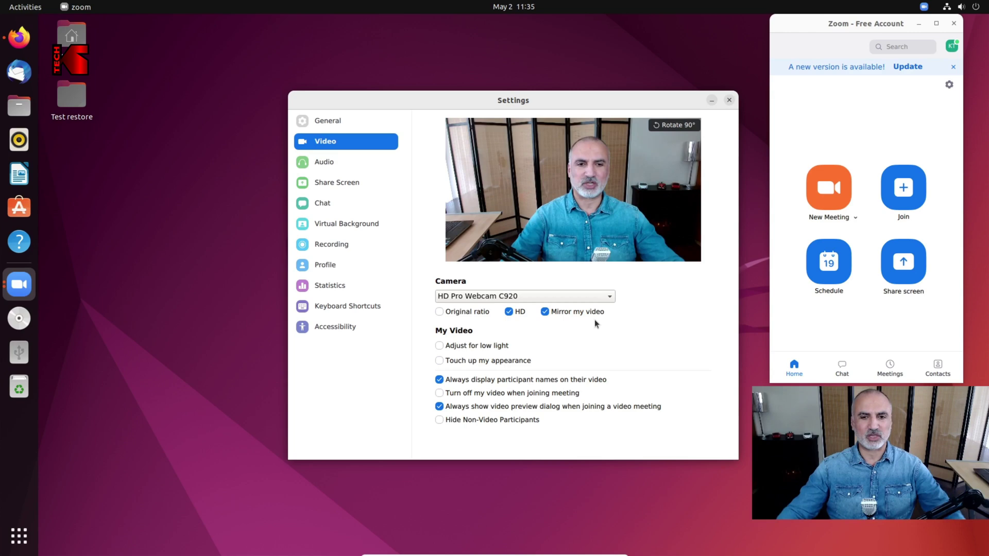
Test the speaker in Audio settings and select the HD Pro Webcam C920 microphone.
left_click(324, 163)
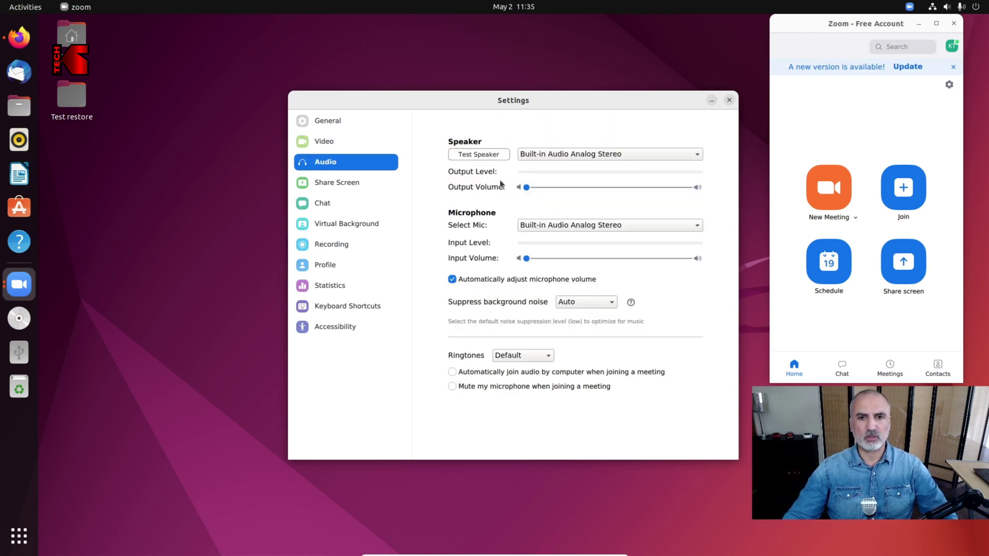
left_click(478, 155)
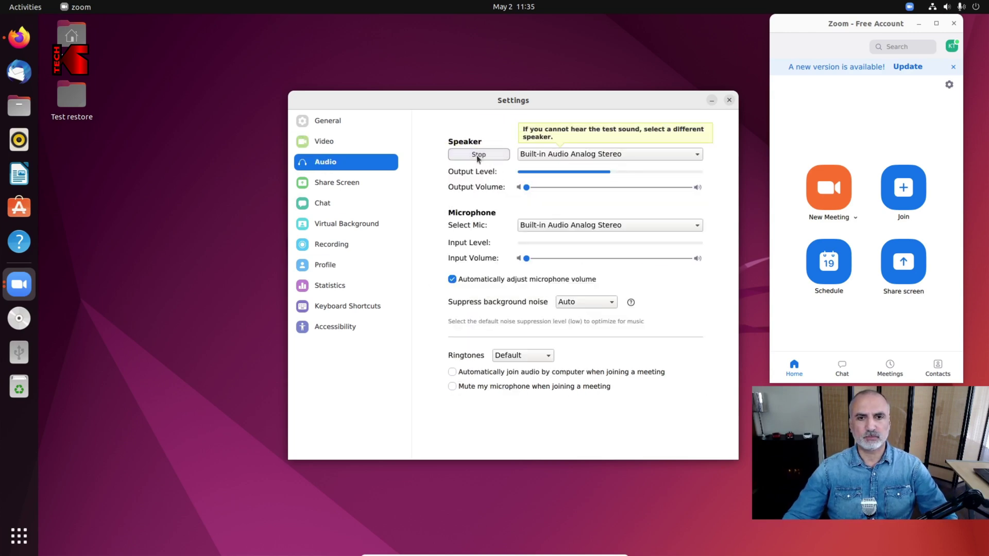
left_click(477, 156)
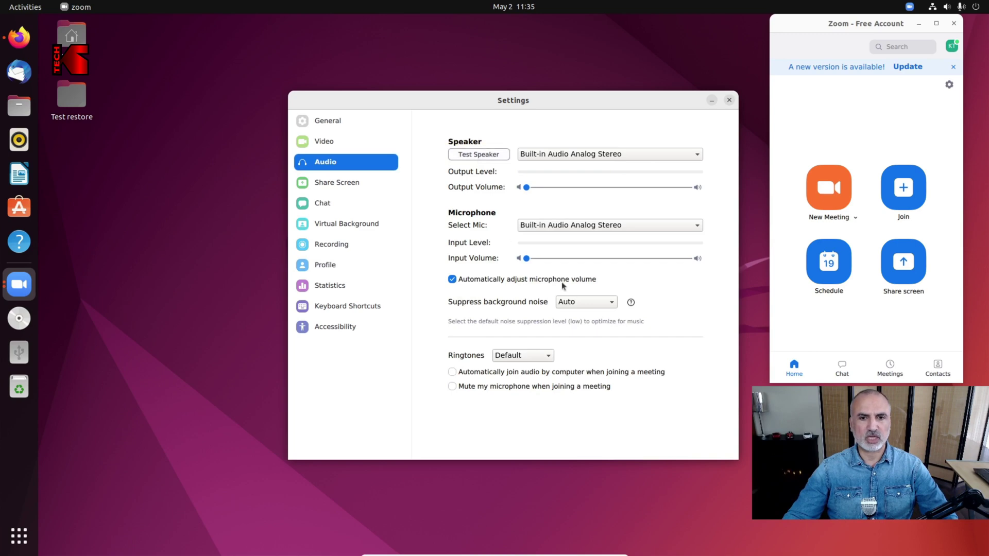
left_click(571, 225)
left_click(559, 265)
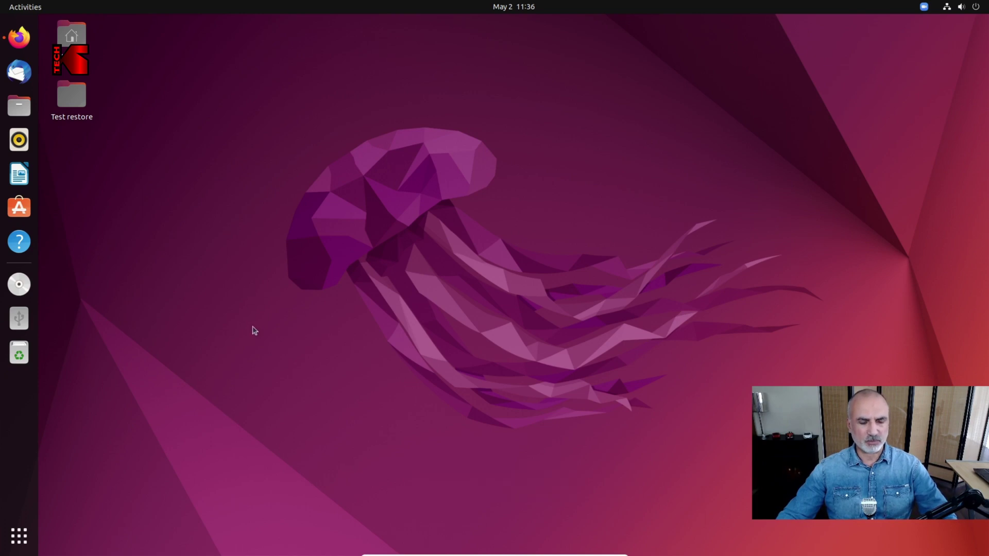
Open a new terminal, enlarge its text, and run sudo dpkg -l | grep zoom.
key("ctrl+alt+t")
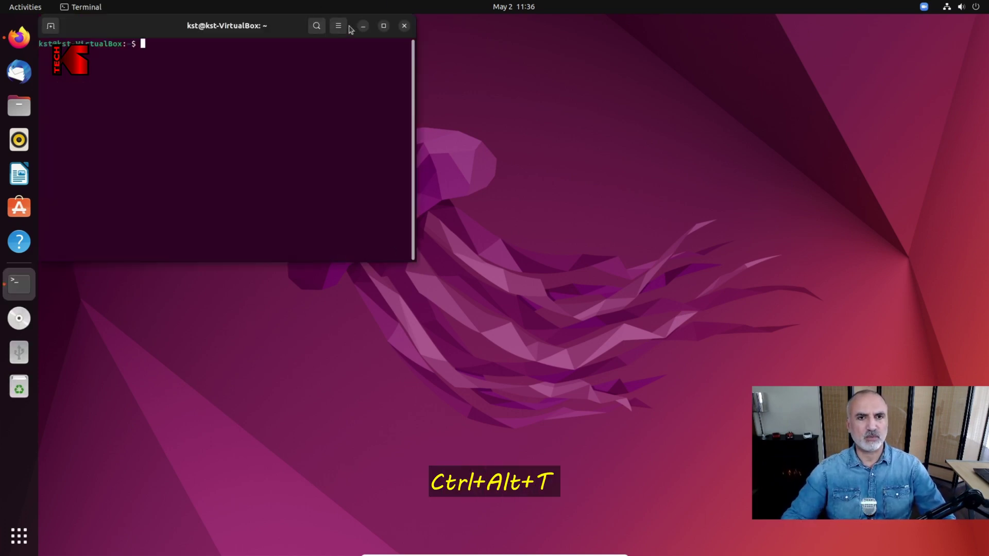
left_click(338, 29)
left_click(379, 62)
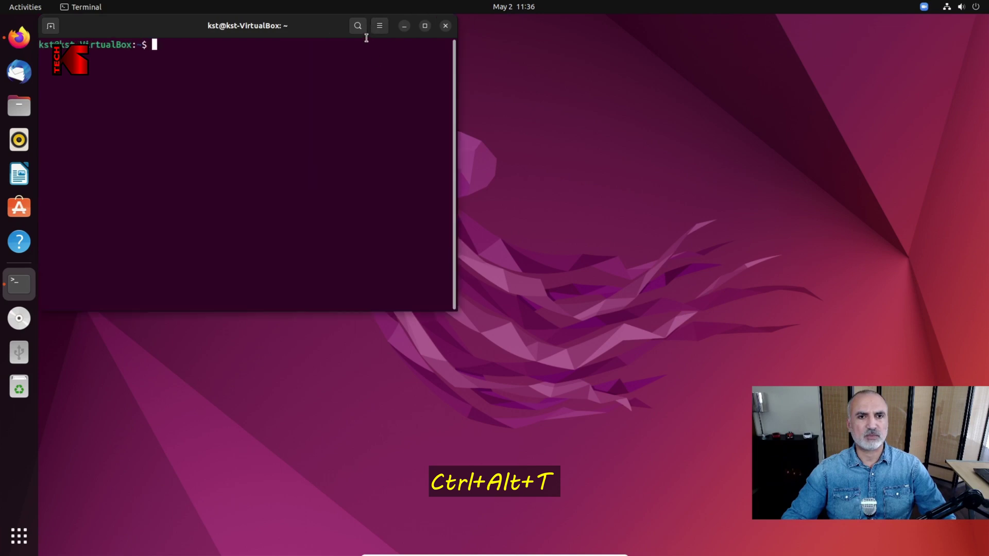
left_click(378, 27)
left_click(413, 62)
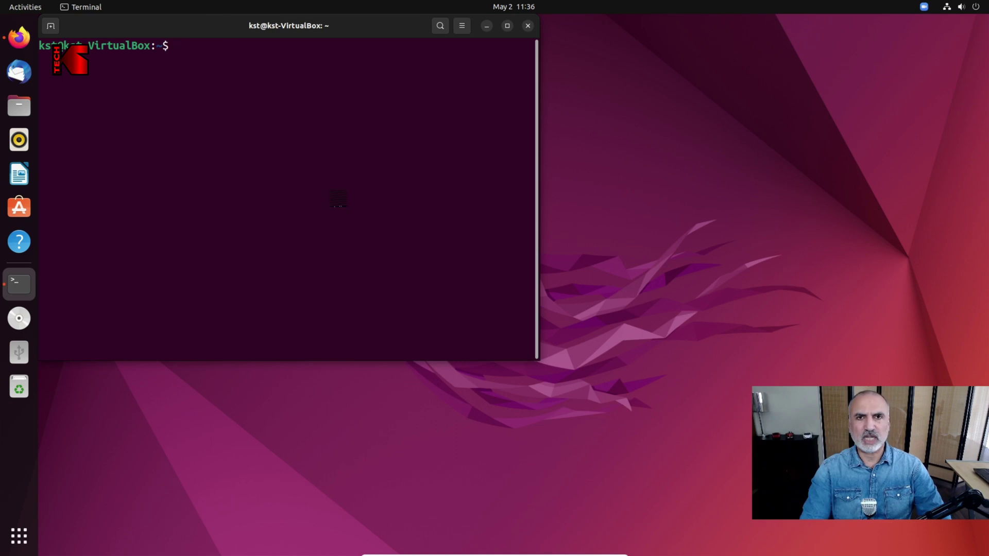
type("s")
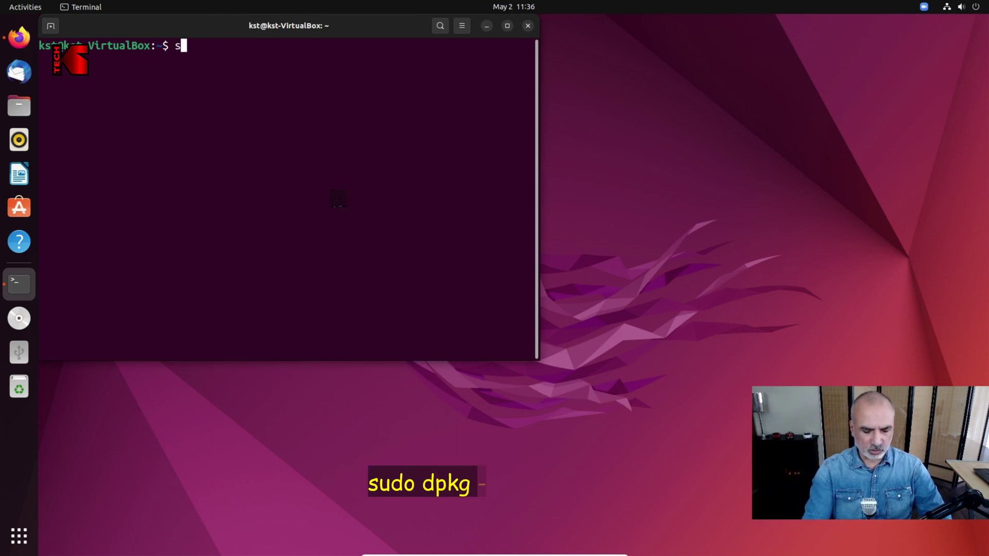
type("udo dpkg -l |")
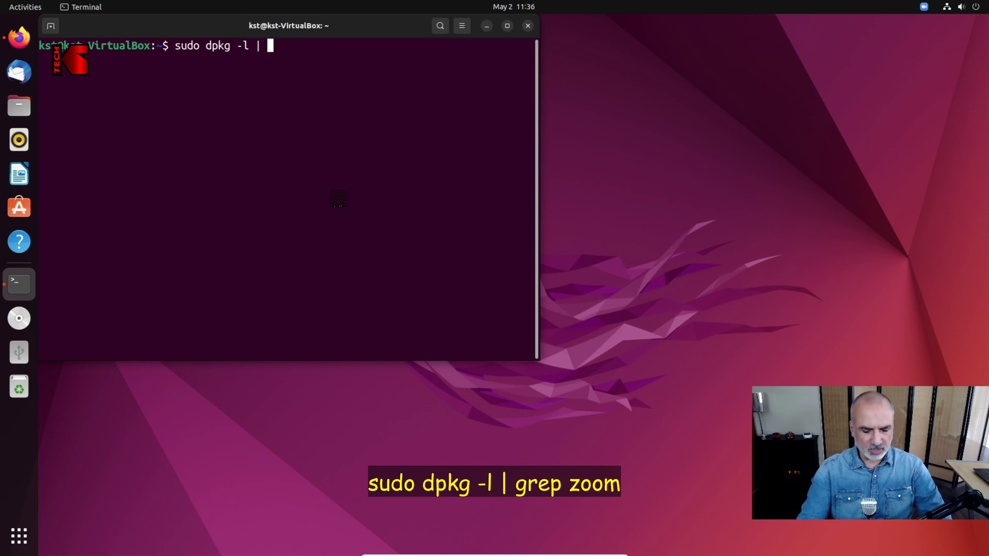
type("ep zoom")
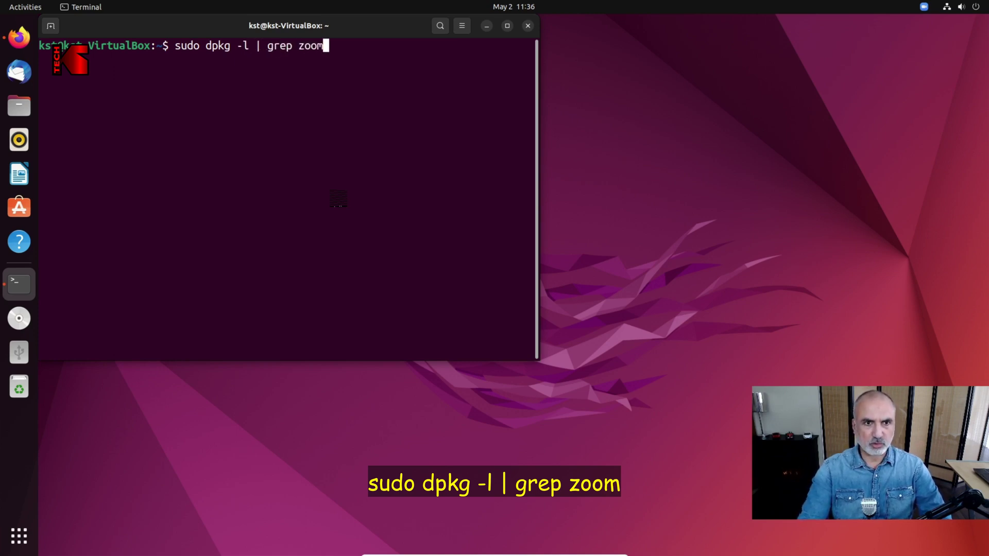
key("Return")
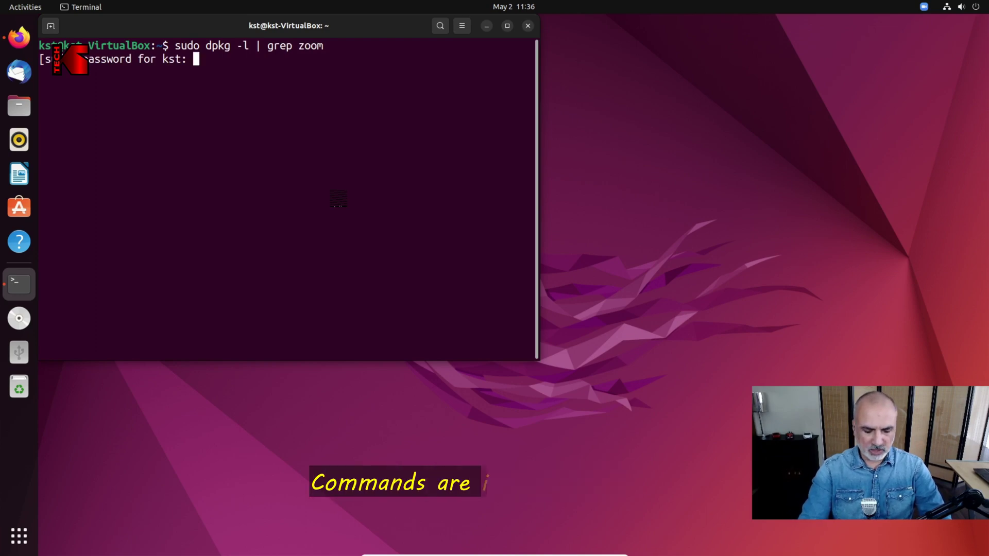
key("Return")
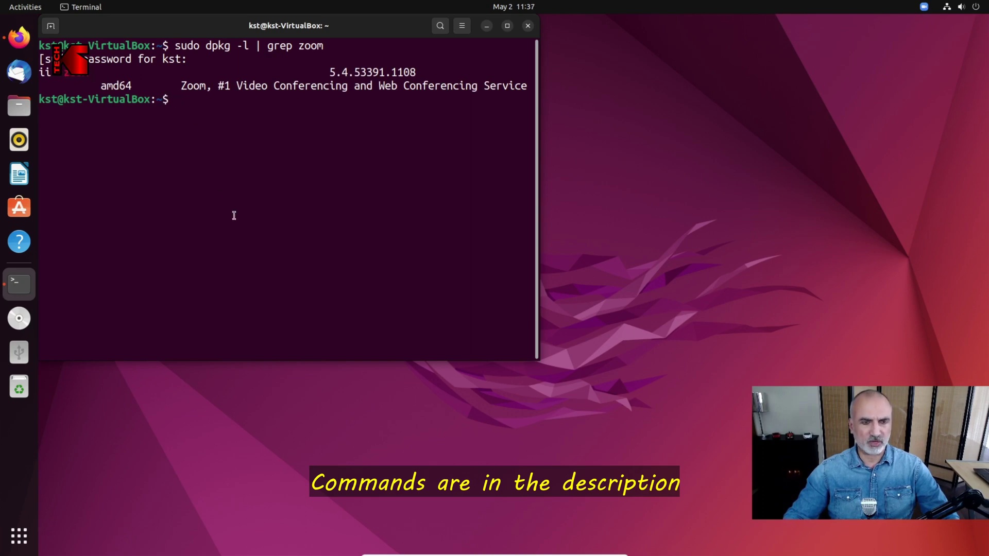
type("su")
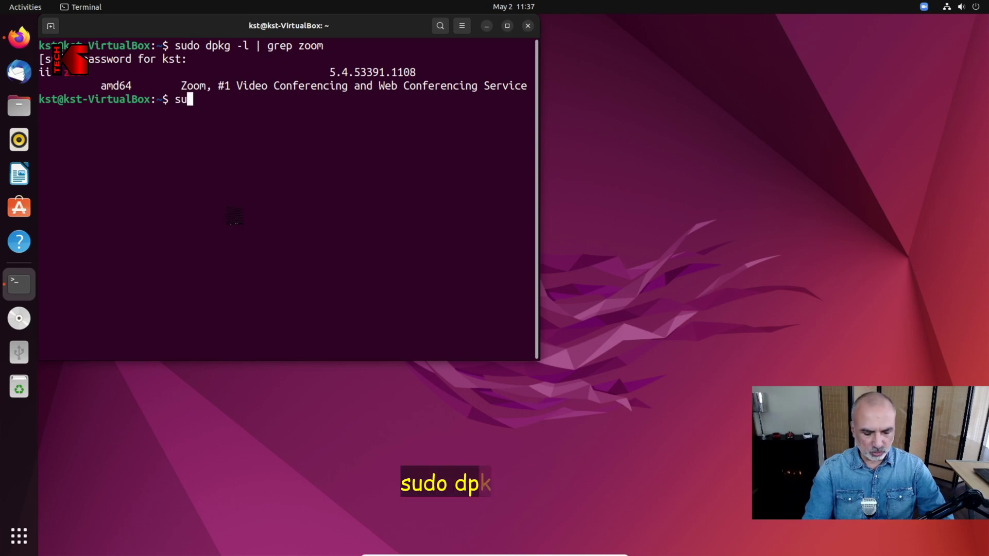
type("do dpkg")
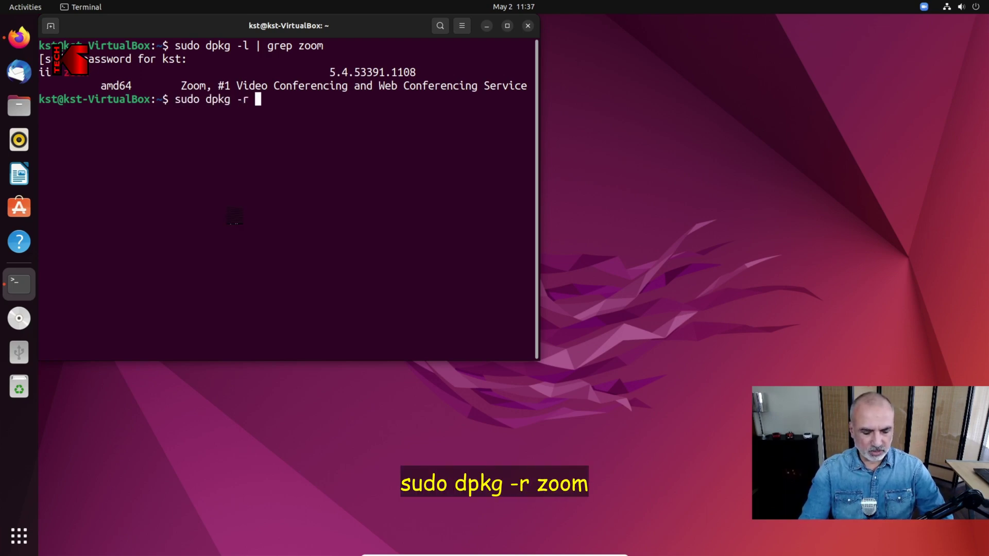
type(" -r ")
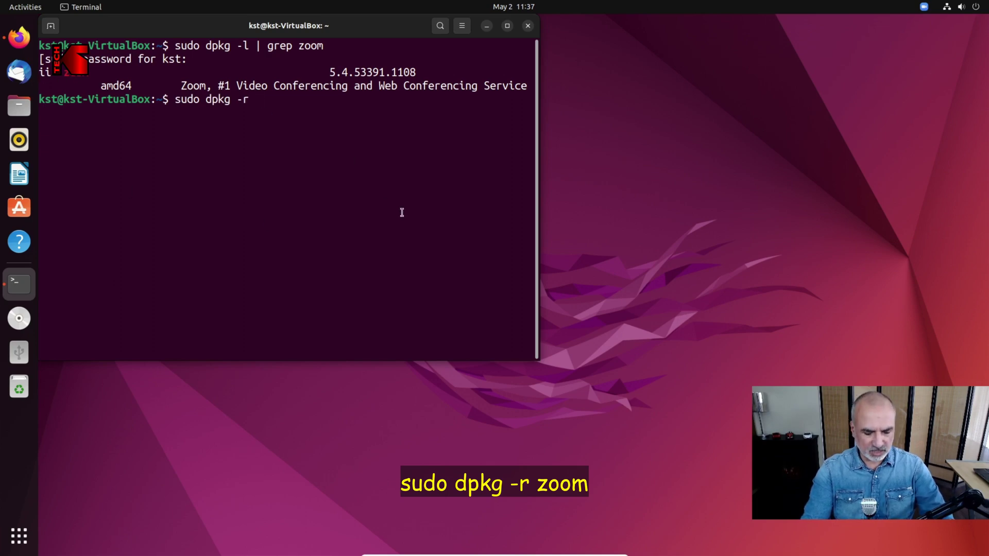
type("zoom")
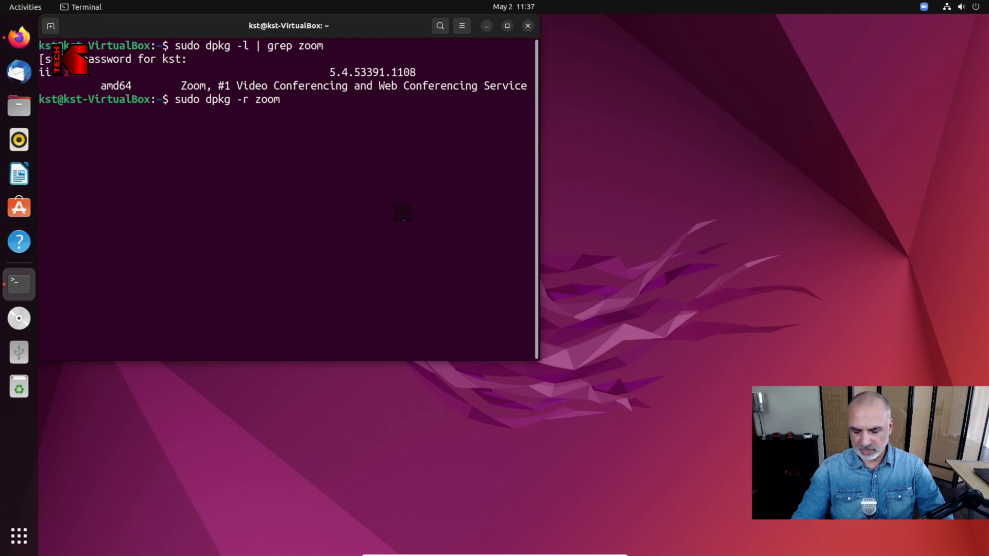
Uninstall the zoom package with sudo dpkg -r zoom.
key("Return")
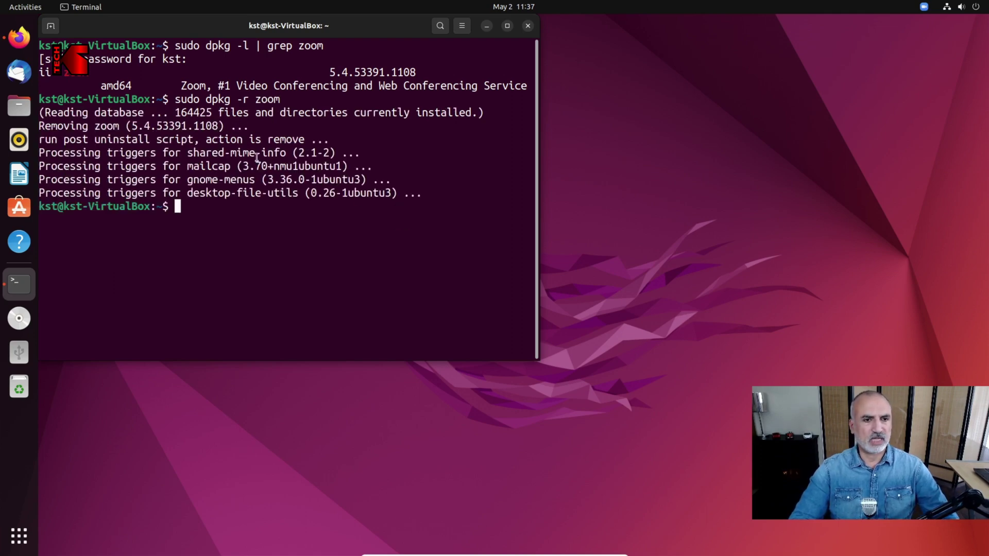
left_click(18, 536)
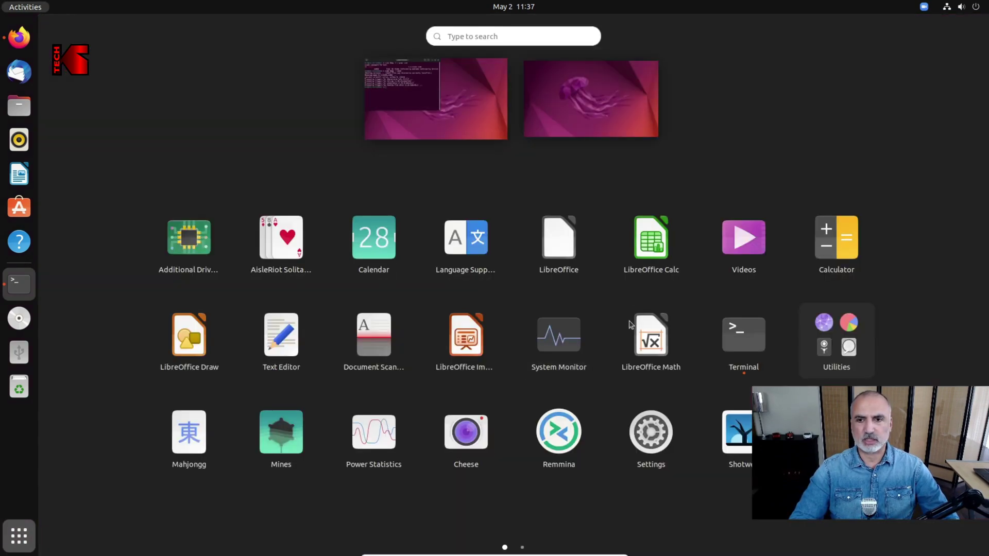
scroll(645, 368, "down", 1)
scroll(485, 371, "up", 1)
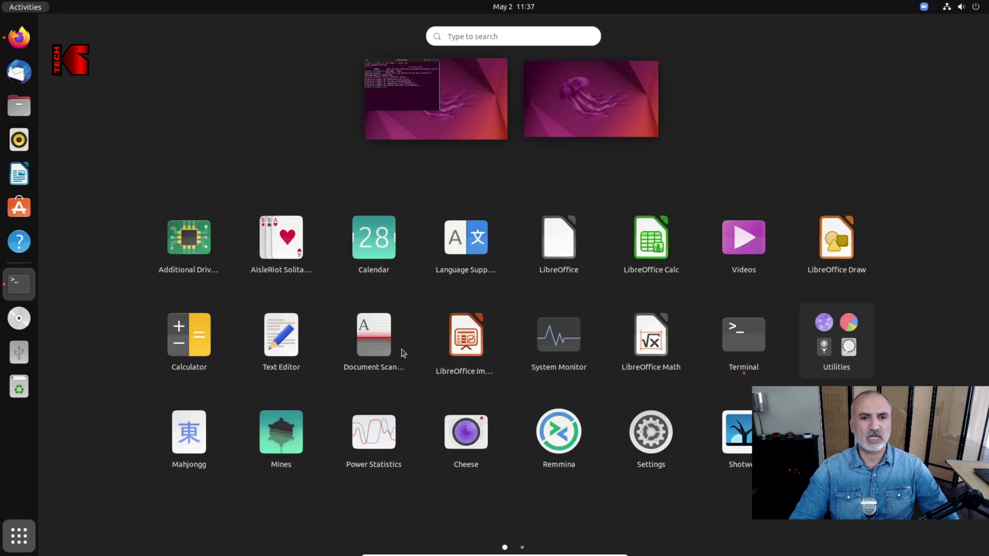
left_click(28, 542)
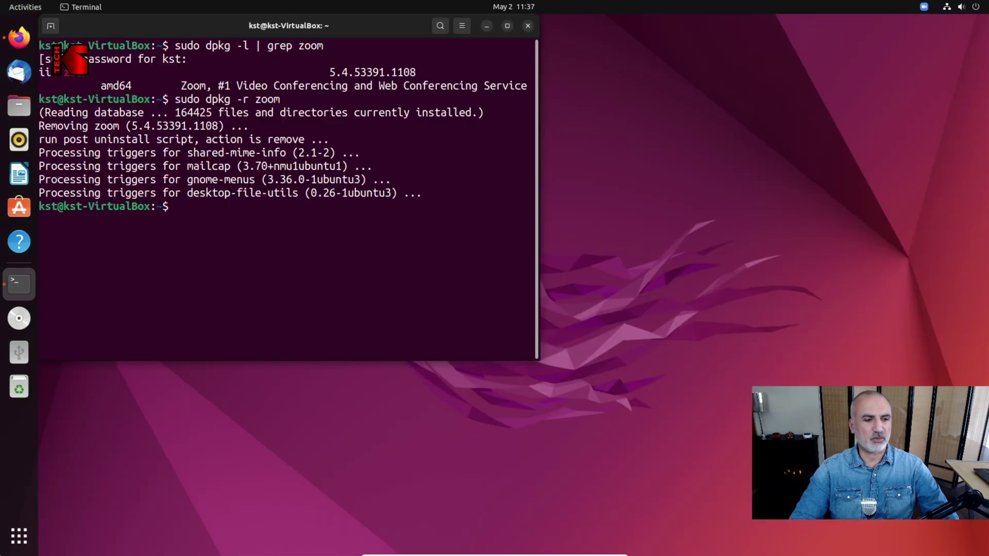